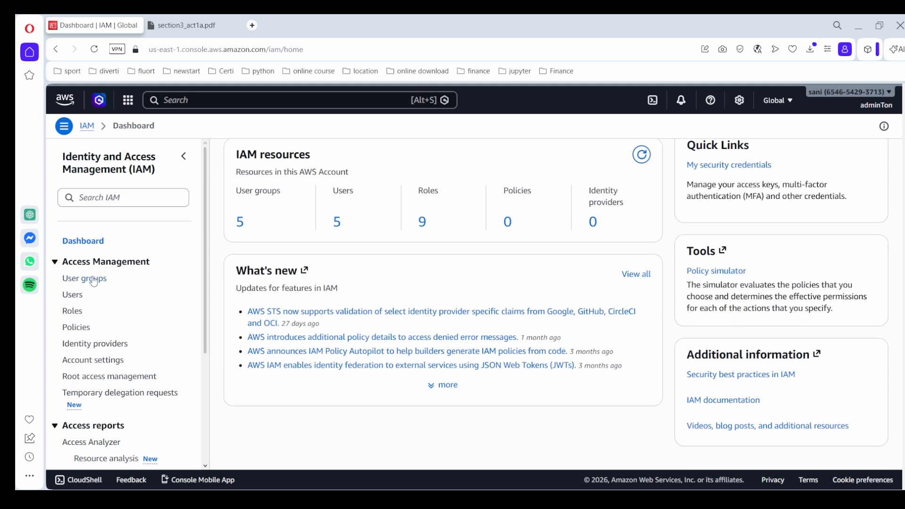
Step: Start a new IAM role with AWS service as the trusted entity type and EC2 as the service and use case
{"action": "left_click", "coordinate": [73, 311]}
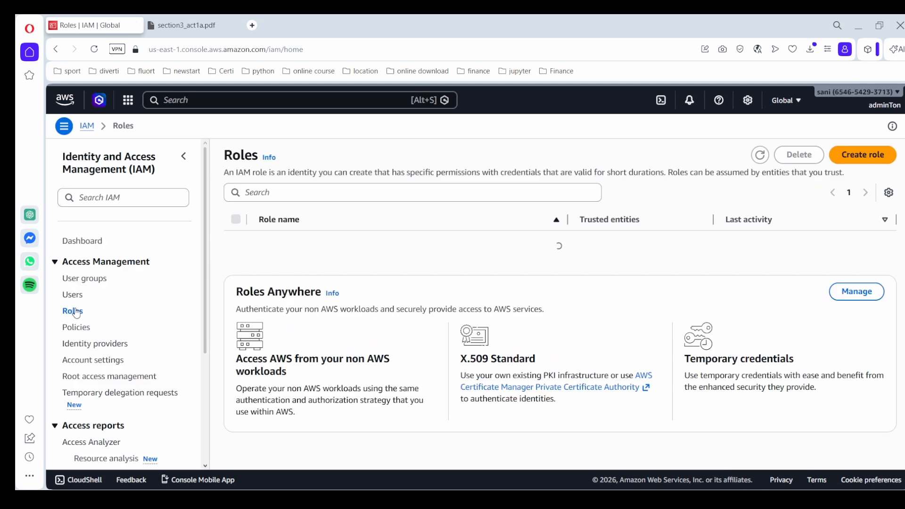
{"action": "scroll", "coordinate": [398, 315], "scroll_direction": "down", "scroll_amount": 1}
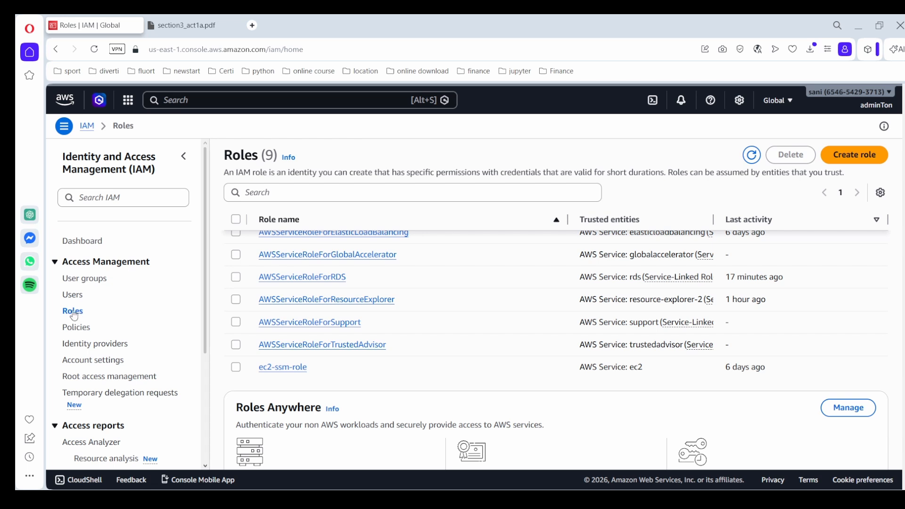
{"action": "left_click", "coordinate": [868, 161]}
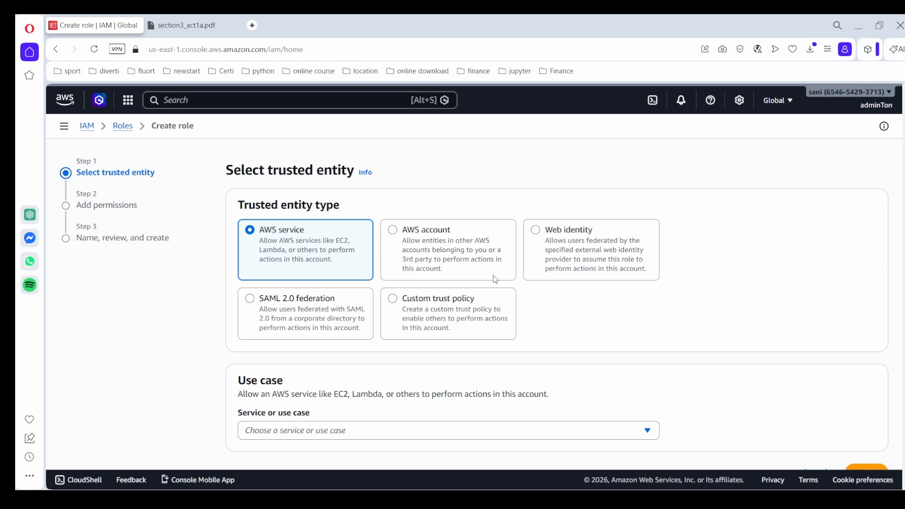
{"action": "scroll", "coordinate": [754, 291], "scroll_direction": "down", "scroll_amount": 2}
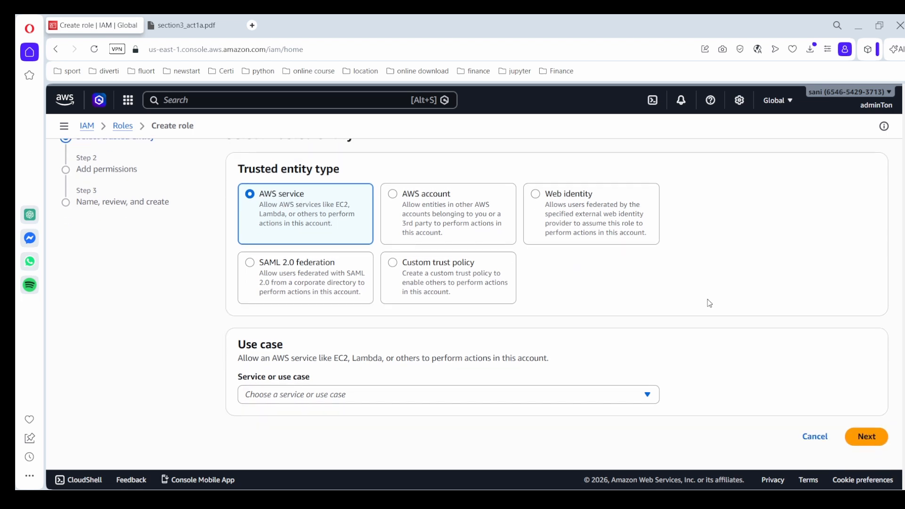
{"action": "left_click", "coordinate": [647, 394]}
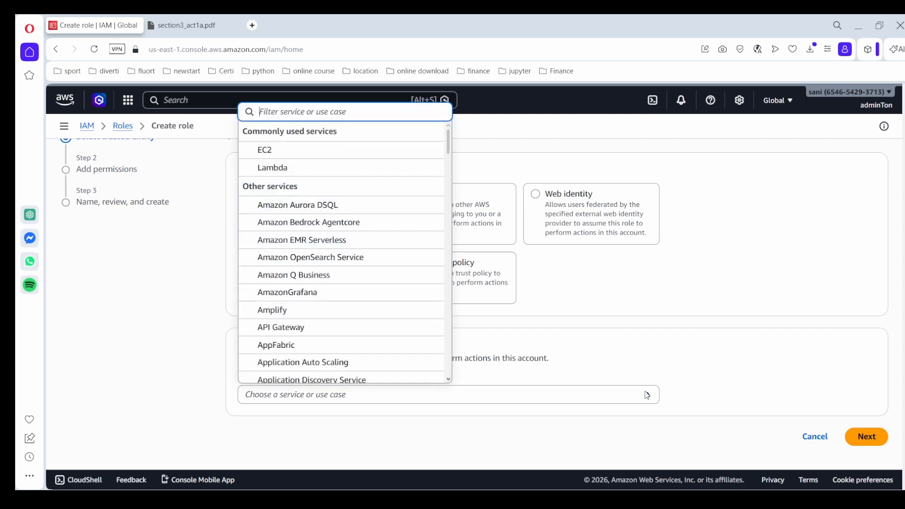
{"action": "left_click", "coordinate": [271, 151]}
{"action": "scroll", "coordinate": [730, 269], "scroll_direction": "down", "scroll_amount": 5}
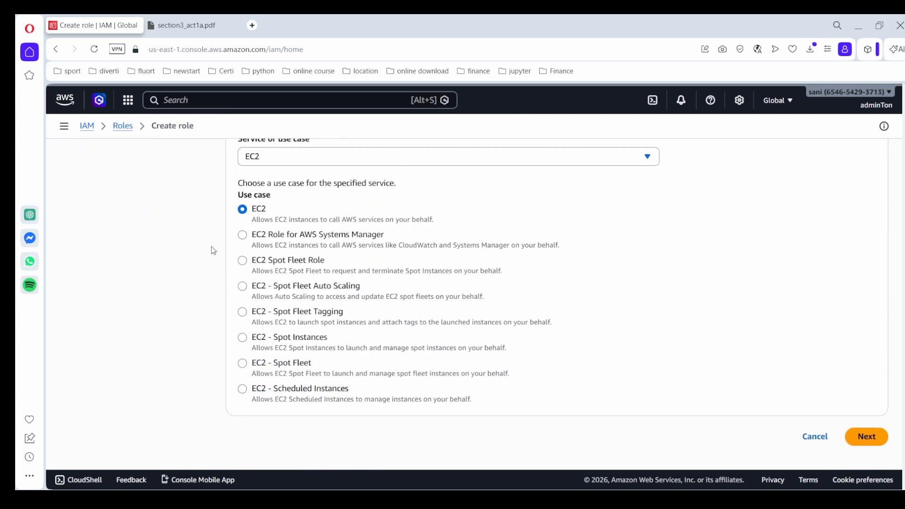
{"action": "left_click", "coordinate": [866, 437]}
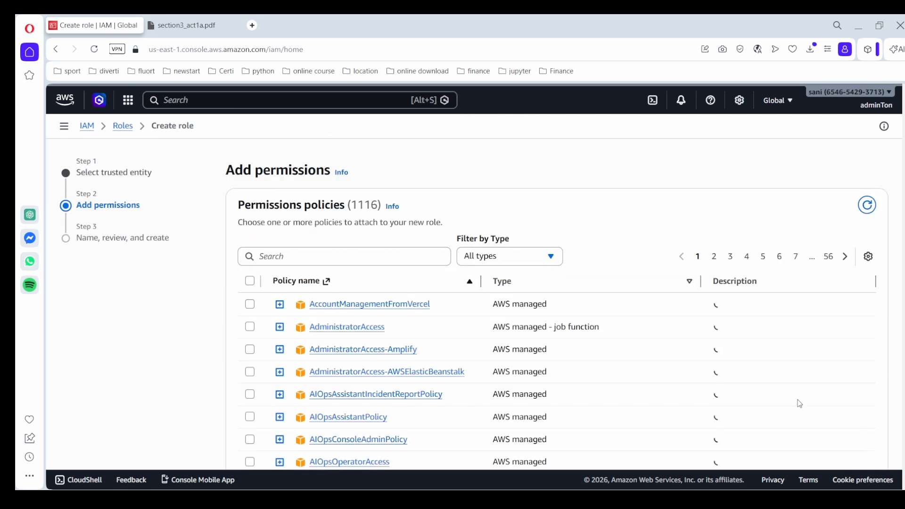
Step: Filter the permissions policies by "ssmm" and attach AmazonSSMManagedInstanceCore to the new role
{"action": "scroll", "coordinate": [302, 237], "scroll_direction": "down", "scroll_amount": 2}
{"action": "scroll", "coordinate": [302, 237], "scroll_direction": "up", "scroll_amount": 3}
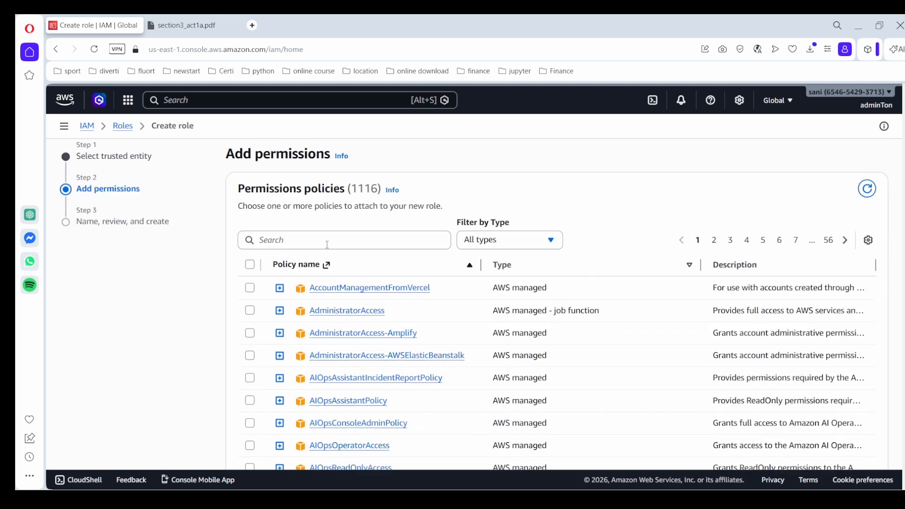
{"action": "left_click", "coordinate": [294, 256]}
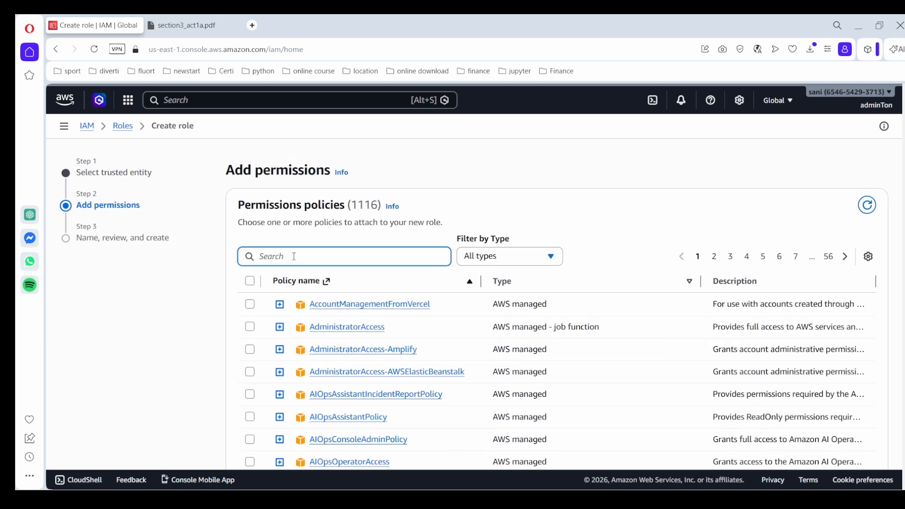
{"action": "type", "text": "ss"}
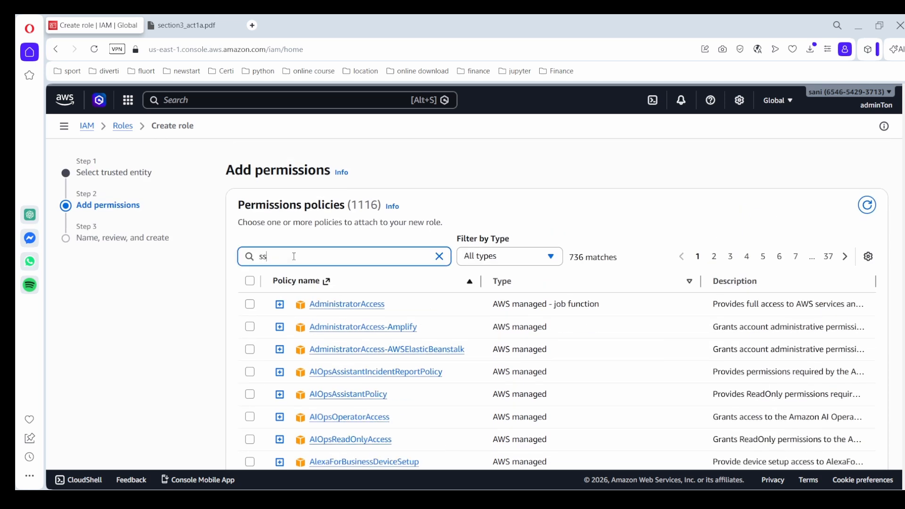
{"action": "type", "text": "mm"}
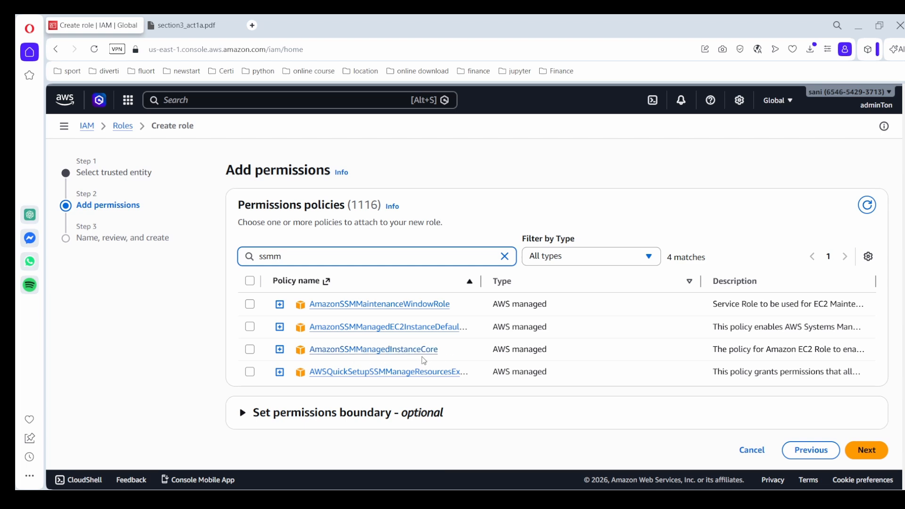
{"action": "left_click", "coordinate": [250, 350]}
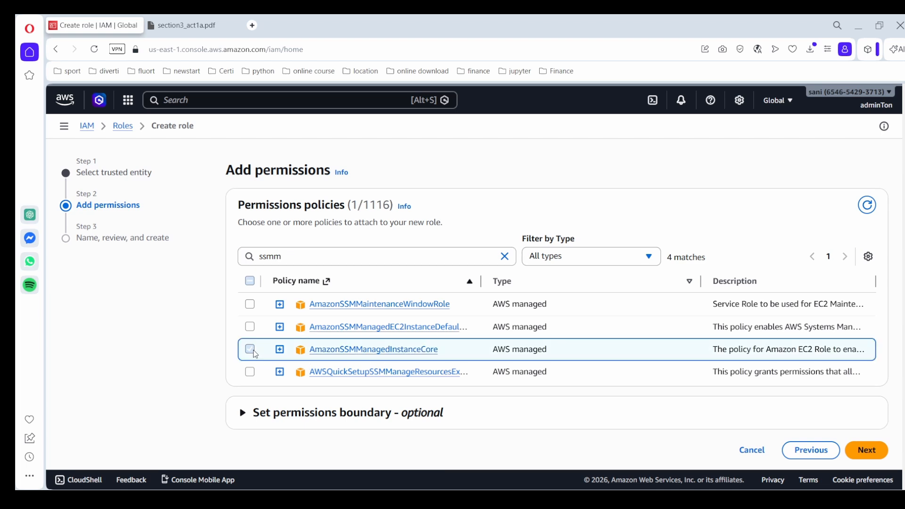
{"action": "left_click", "coordinate": [875, 450]}
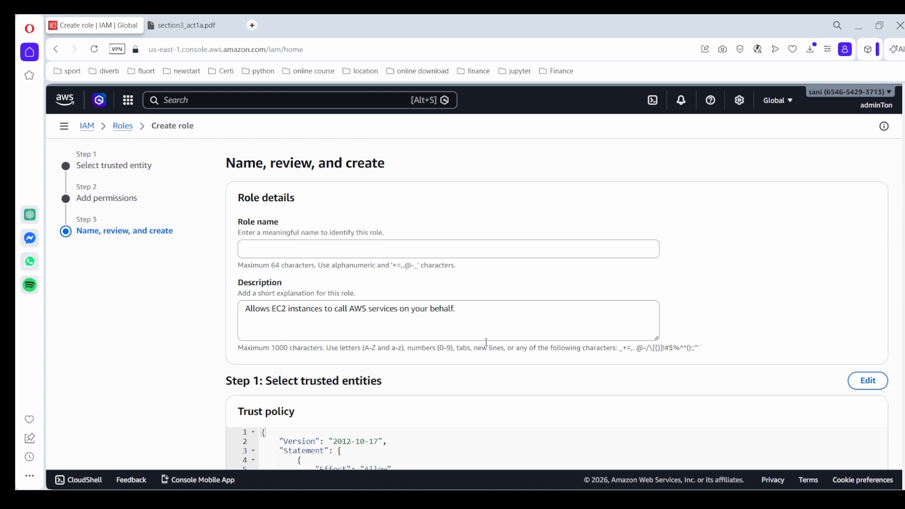
Step: Name the new role ec2-ssm-ro
{"action": "left_click", "coordinate": [279, 247]}
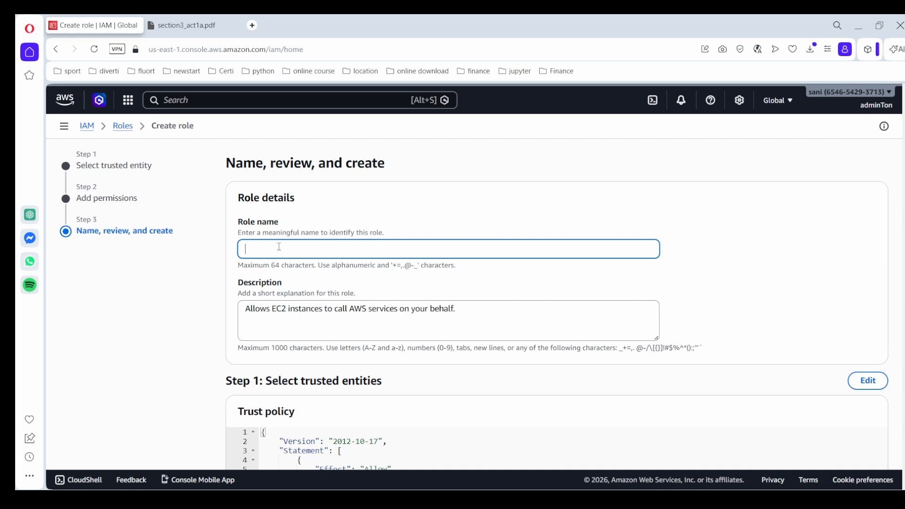
{"action": "type", "text": "ec2-ssm-roles"}
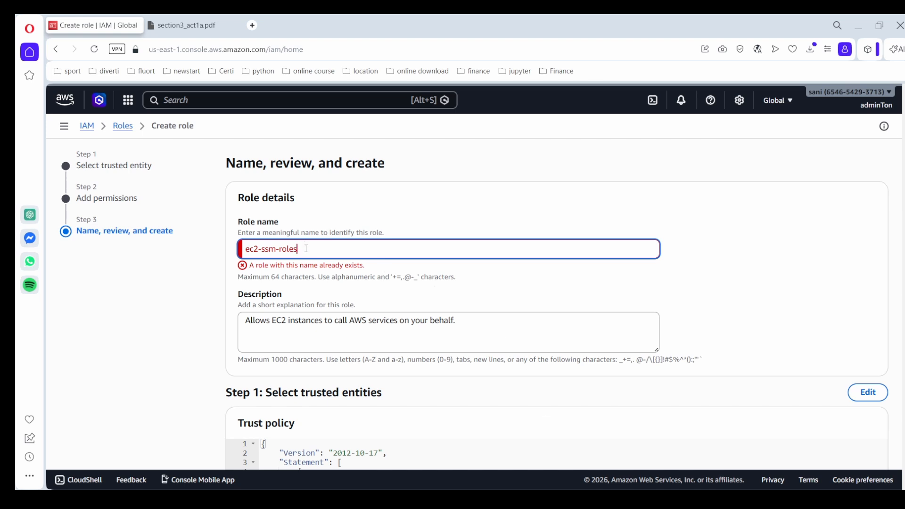
{"action": "key", "text": "BackSpace"}
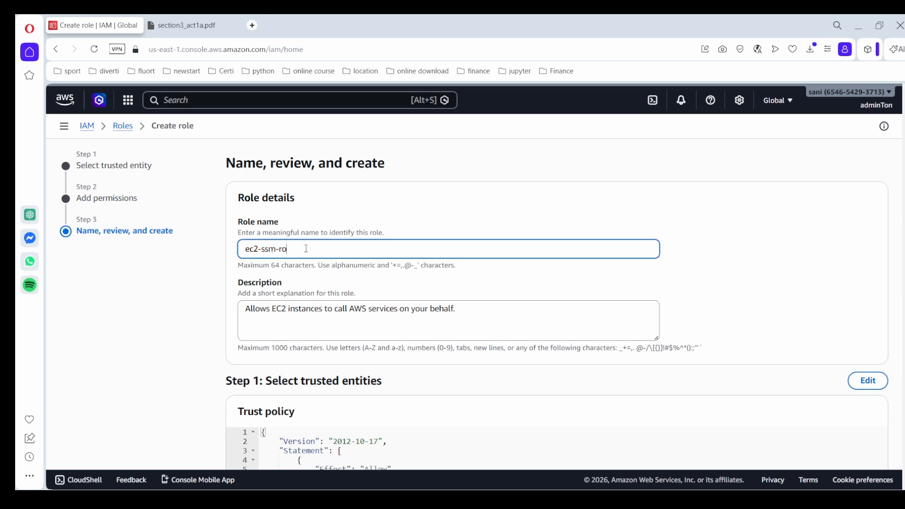
Step: Add a tag to the role with the key "name" and the value "ec2-ssm-ro"
{"action": "scroll", "coordinate": [707, 272], "scroll_direction": "down", "scroll_amount": 3}
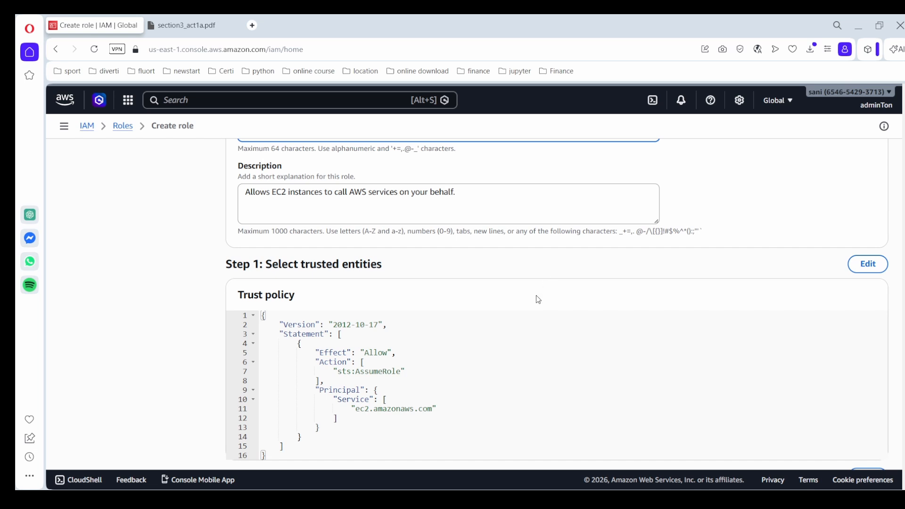
{"action": "scroll", "coordinate": [538, 299], "scroll_direction": "down", "scroll_amount": 6}
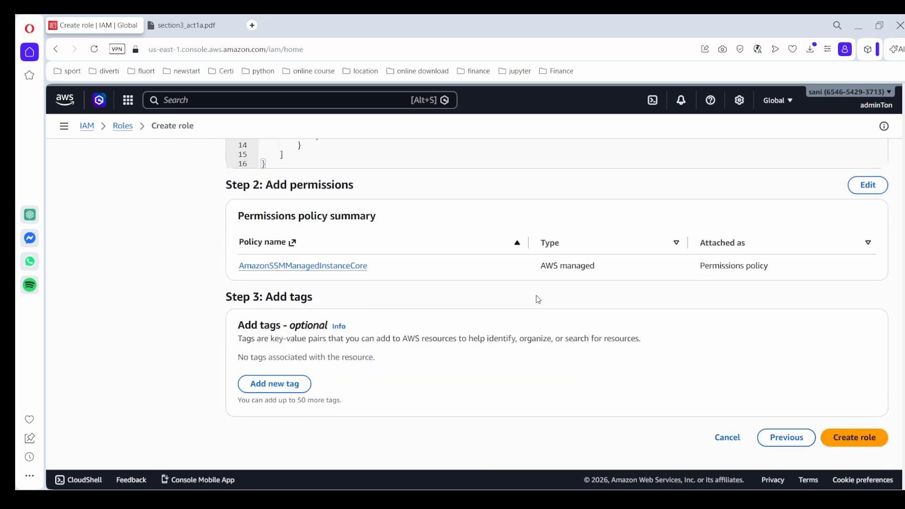
{"action": "scroll", "coordinate": [377, 301], "scroll_direction": "up", "scroll_amount": 1}
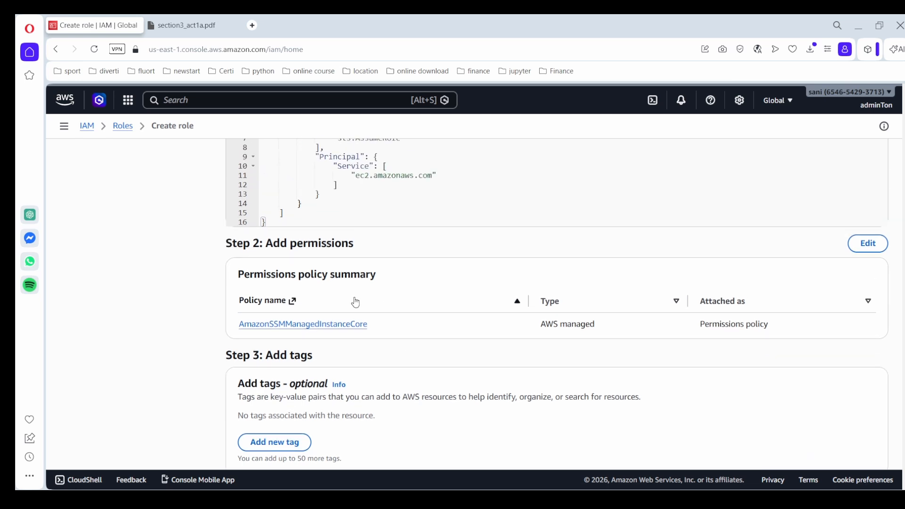
{"action": "scroll", "coordinate": [457, 355], "scroll_direction": "down", "scroll_amount": 1}
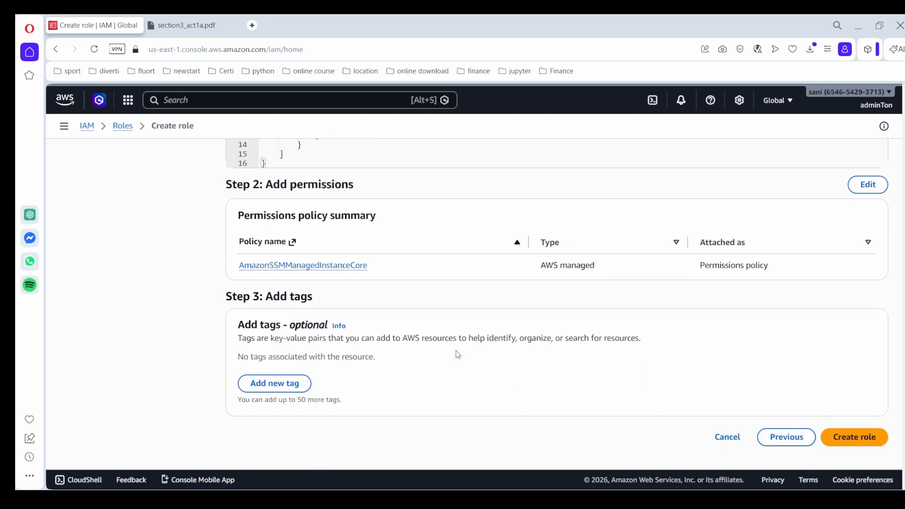
{"action": "left_click", "coordinate": [279, 387]}
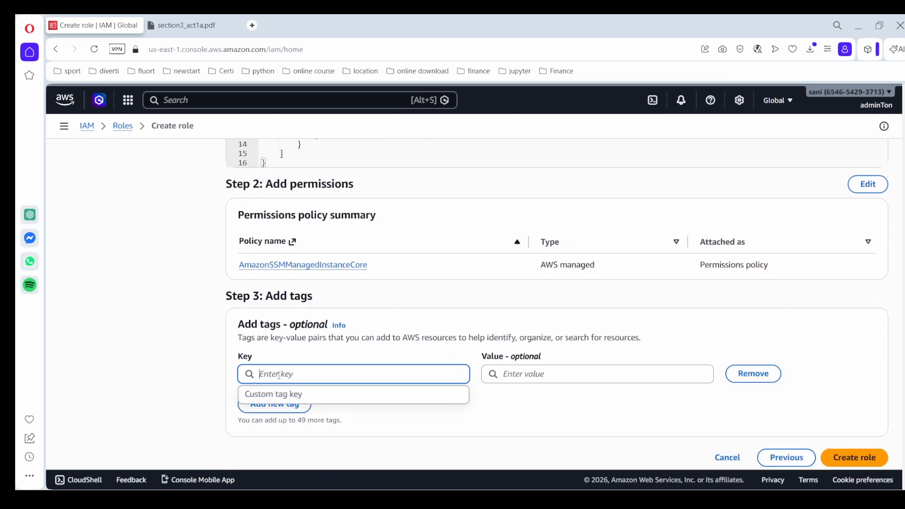
{"action": "type", "text": "name"}
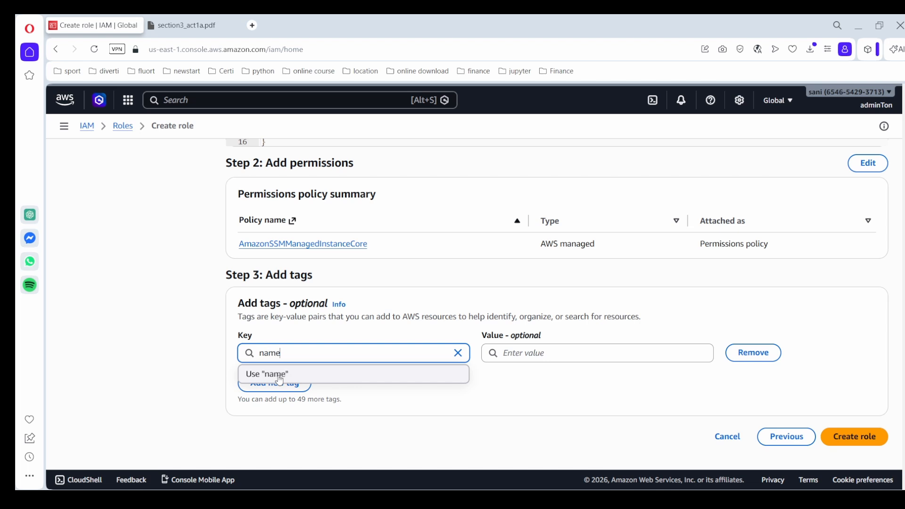
{"action": "left_click", "coordinate": [569, 352]}
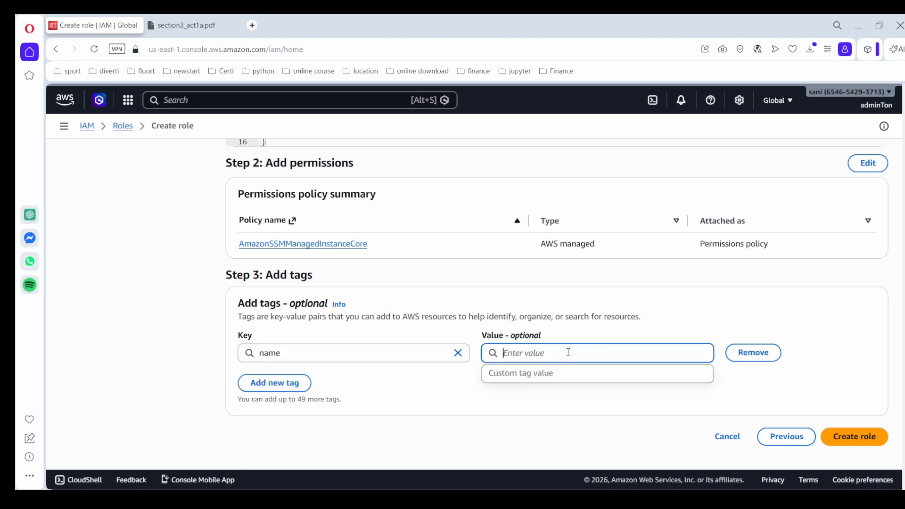
{"action": "type", "text": "e"}
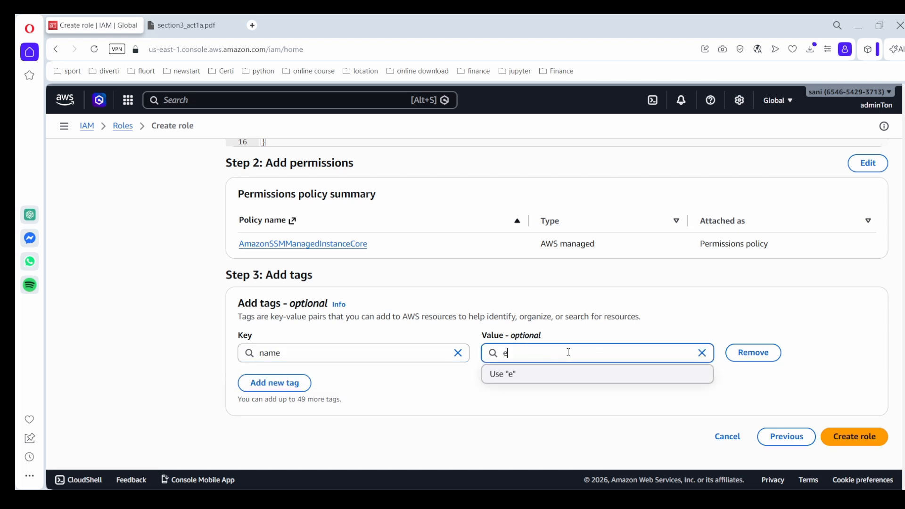
{"action": "type", "text": "c2-ssm-role"}
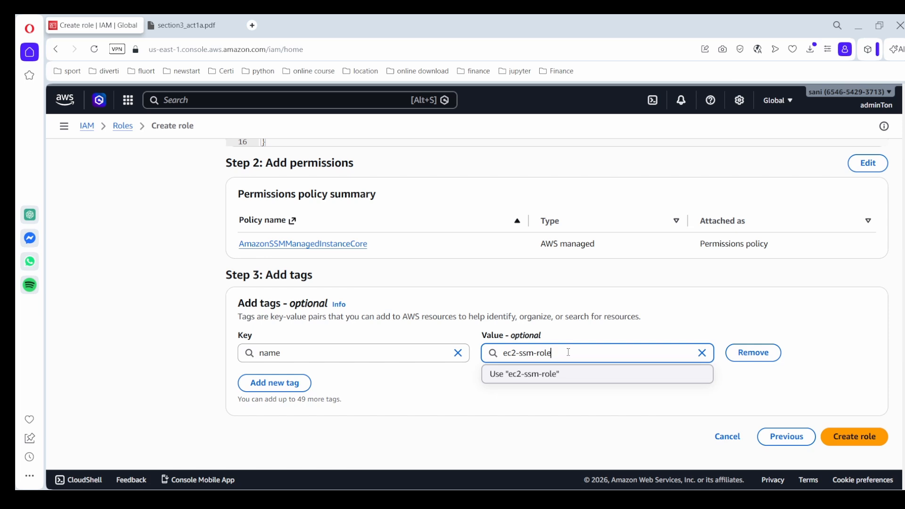
{"action": "key", "text": "BackSpace"}
{"action": "key", "text": "BackSpace"}
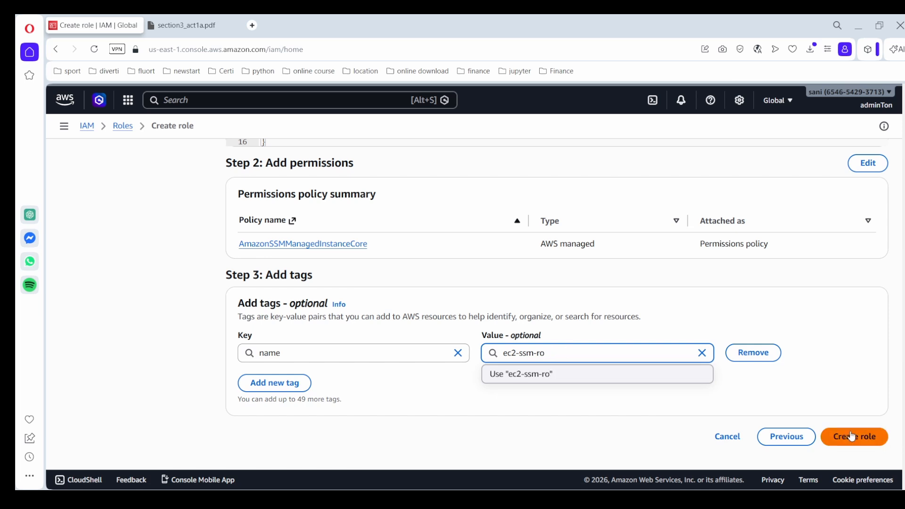
Step: Review the new role's name, description, trust policy, permissions and tag before creating it
{"action": "scroll", "coordinate": [837, 333], "scroll_direction": "up", "scroll_amount": 10}
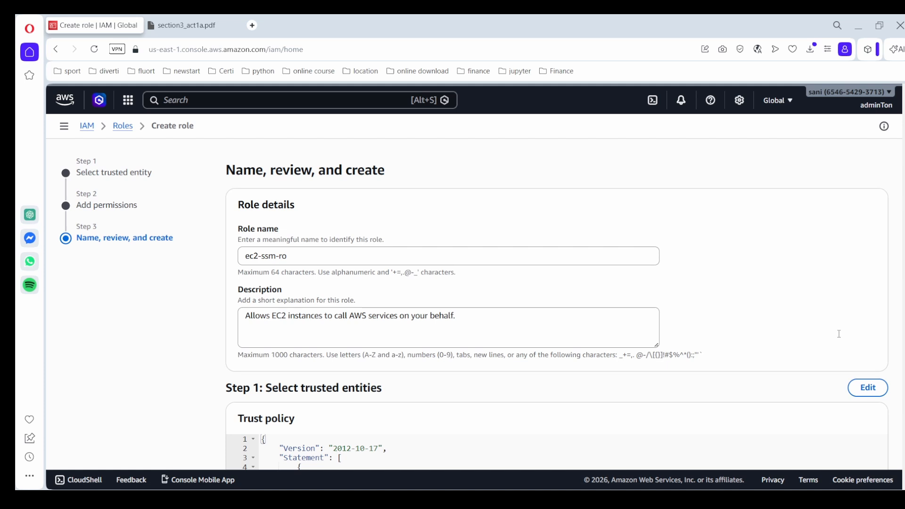
{"action": "scroll", "coordinate": [838, 333], "scroll_direction": "down", "scroll_amount": 5}
{"action": "scroll", "coordinate": [839, 336], "scroll_direction": "up", "scroll_amount": 5}
{"action": "scroll", "coordinate": [735, 354], "scroll_direction": "down", "scroll_amount": 10}
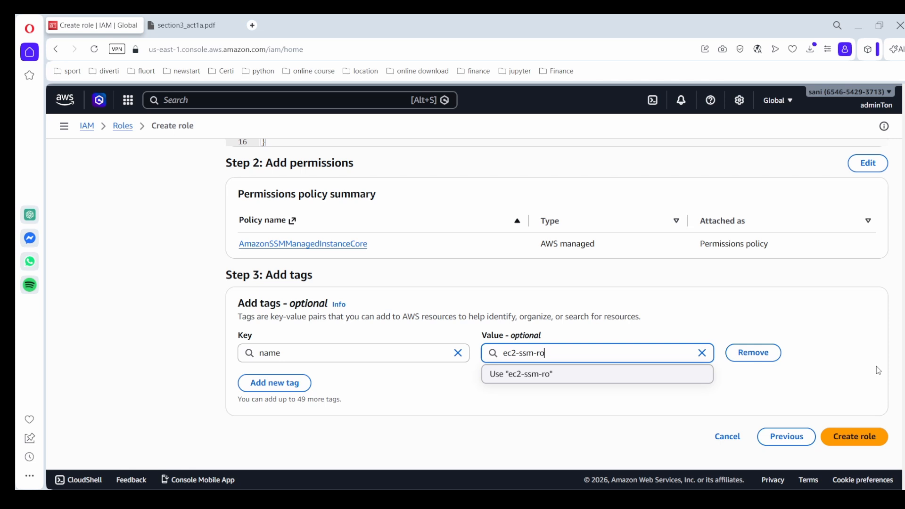
{"action": "scroll", "coordinate": [875, 365], "scroll_direction": "up", "scroll_amount": 10}
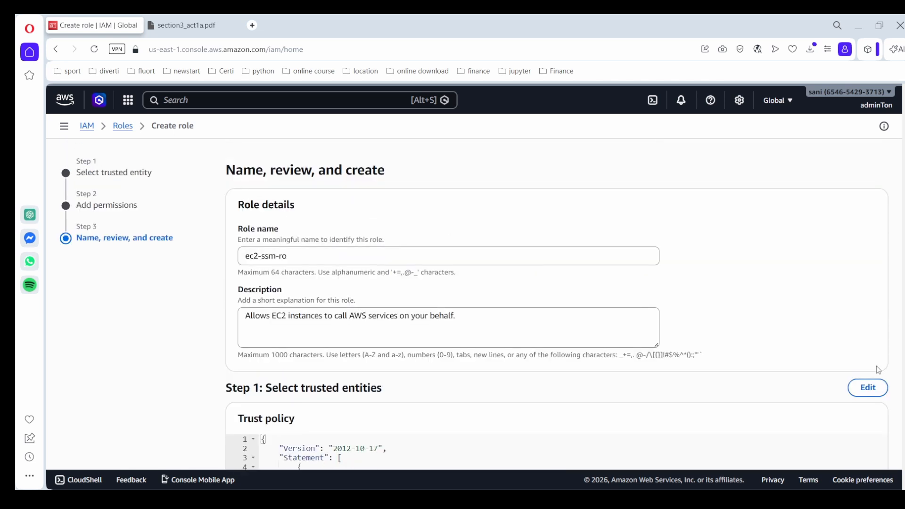